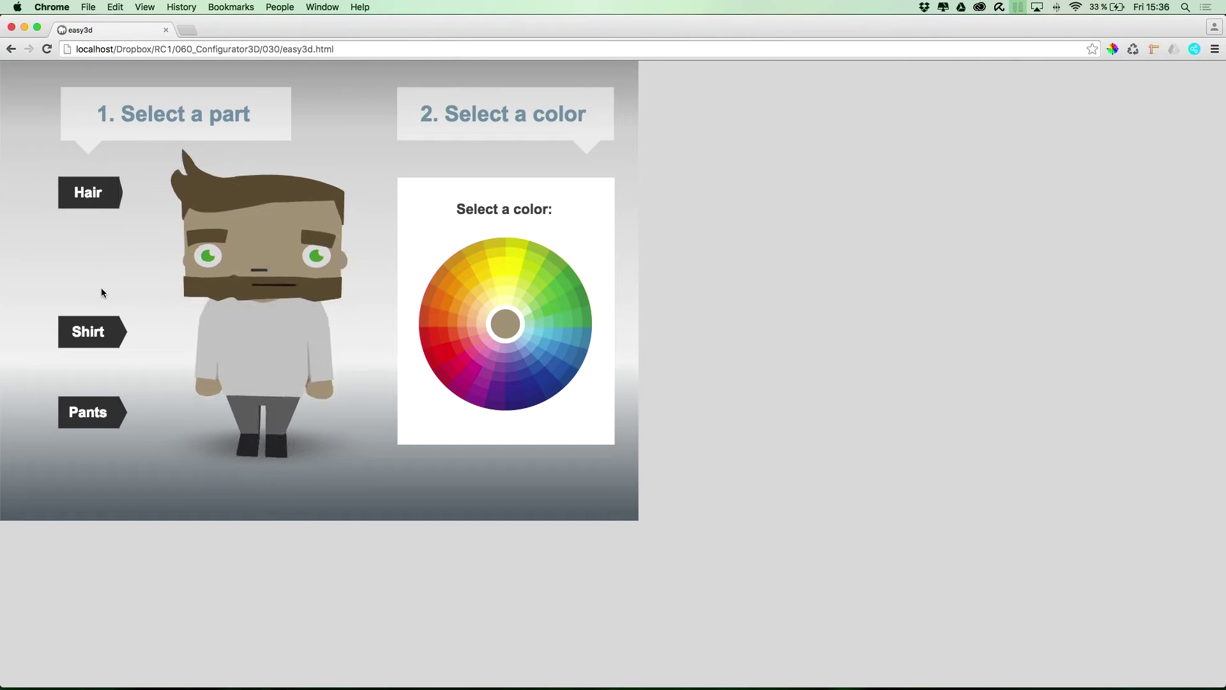
Step: Select the shirt and try dark red, purple and blue, finishing with green
{"action": "left_click", "coordinate": [126, 333]}
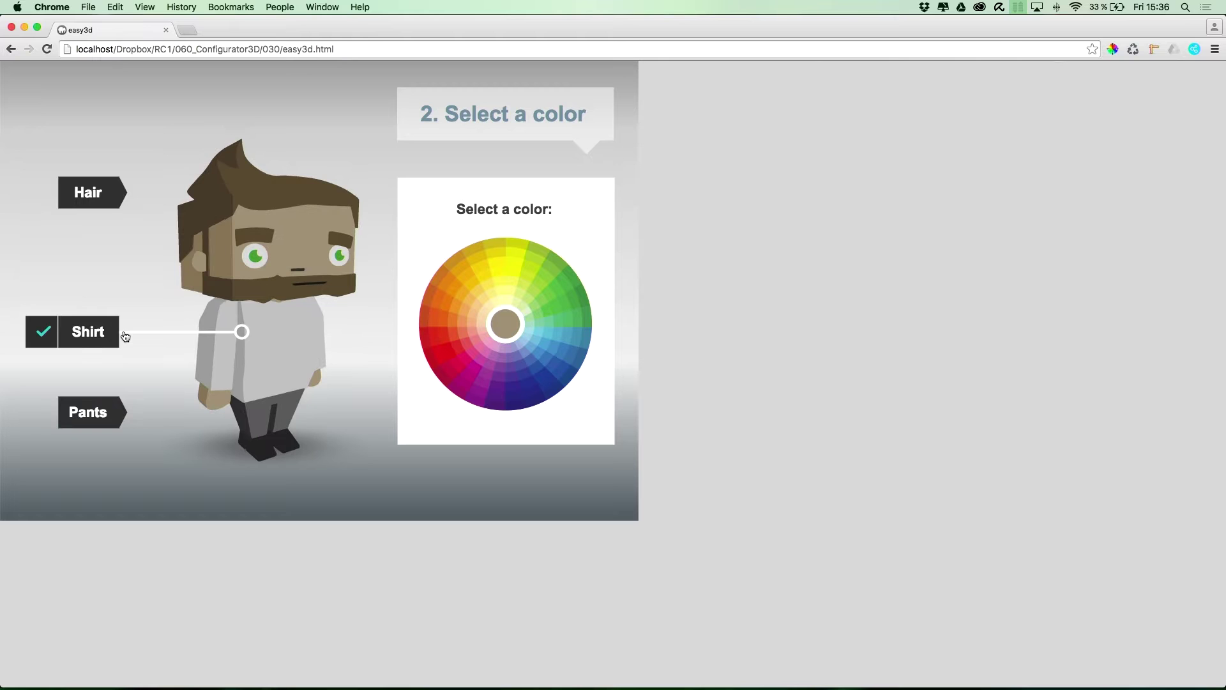
{"action": "left_click", "coordinate": [431, 362]}
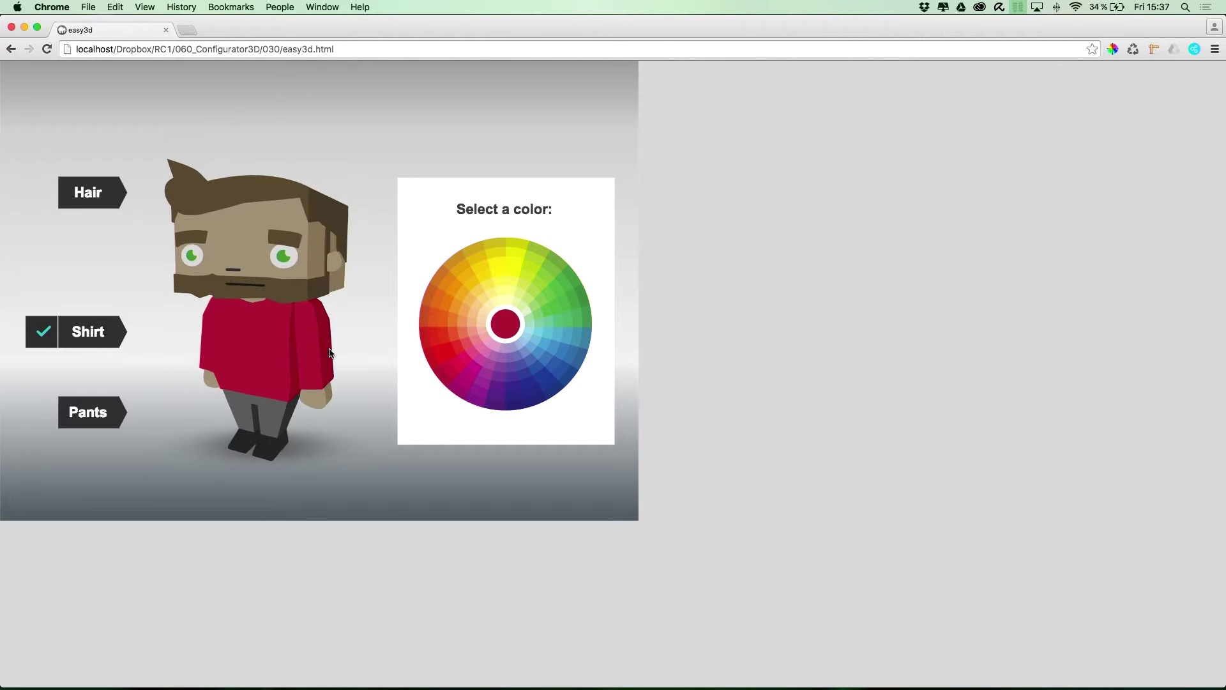
{"action": "left_click", "coordinate": [495, 404]}
{"action": "left_click", "coordinate": [550, 386]}
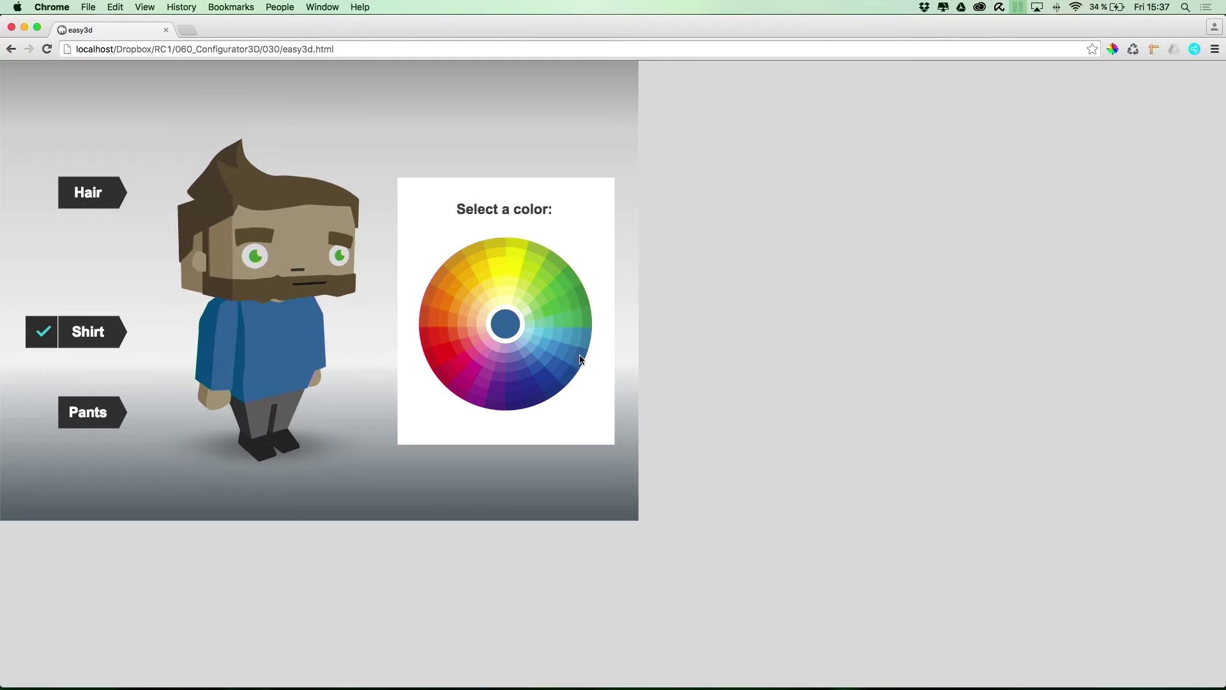
{"action": "left_click", "coordinate": [583, 296]}
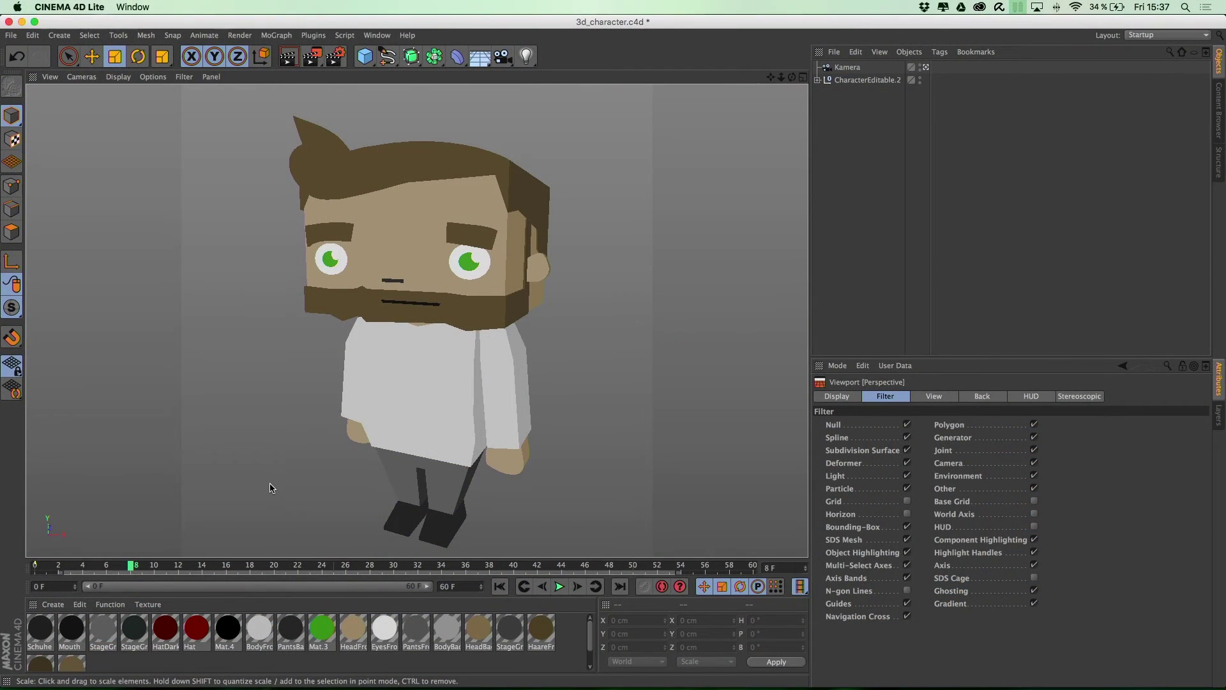
Step: Scrub the Cinema 4D timeline to preview the character's turning animation
{"action": "mouse_move", "coordinate": [132, 566]}
{"action": "left_mouse_down"}
{"action": "mouse_move", "coordinate": [97, 566]}
{"action": "mouse_move", "coordinate": [597, 560]}
{"action": "mouse_move", "coordinate": [59, 568]}
{"action": "mouse_move", "coordinate": [509, 565]}
{"action": "mouse_move", "coordinate": [249, 566]}
{"action": "mouse_move", "coordinate": [126, 584]}
{"action": "left_mouse_up"}
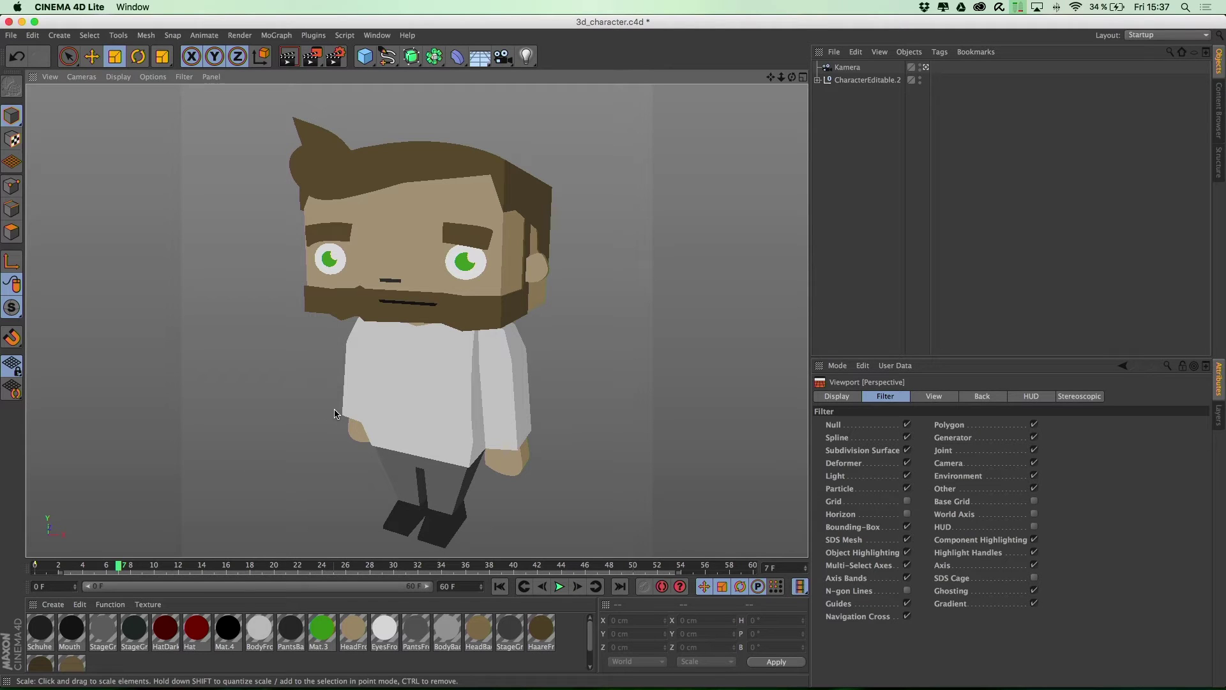
Step: Switch from Cinema 4D Lite to Adobe Animate CC
{"action": "key", "text": "super+Tab"}
{"action": "key", "text": "super+Tab"}
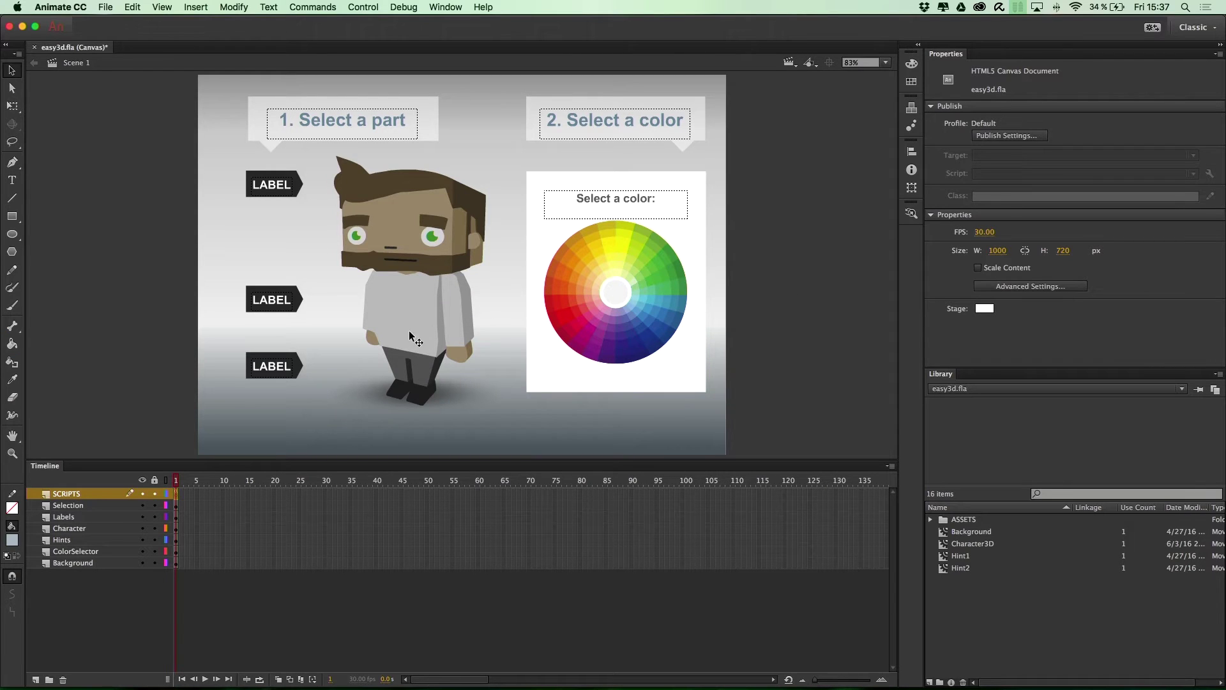
{"action": "left_click", "coordinate": [410, 326]}
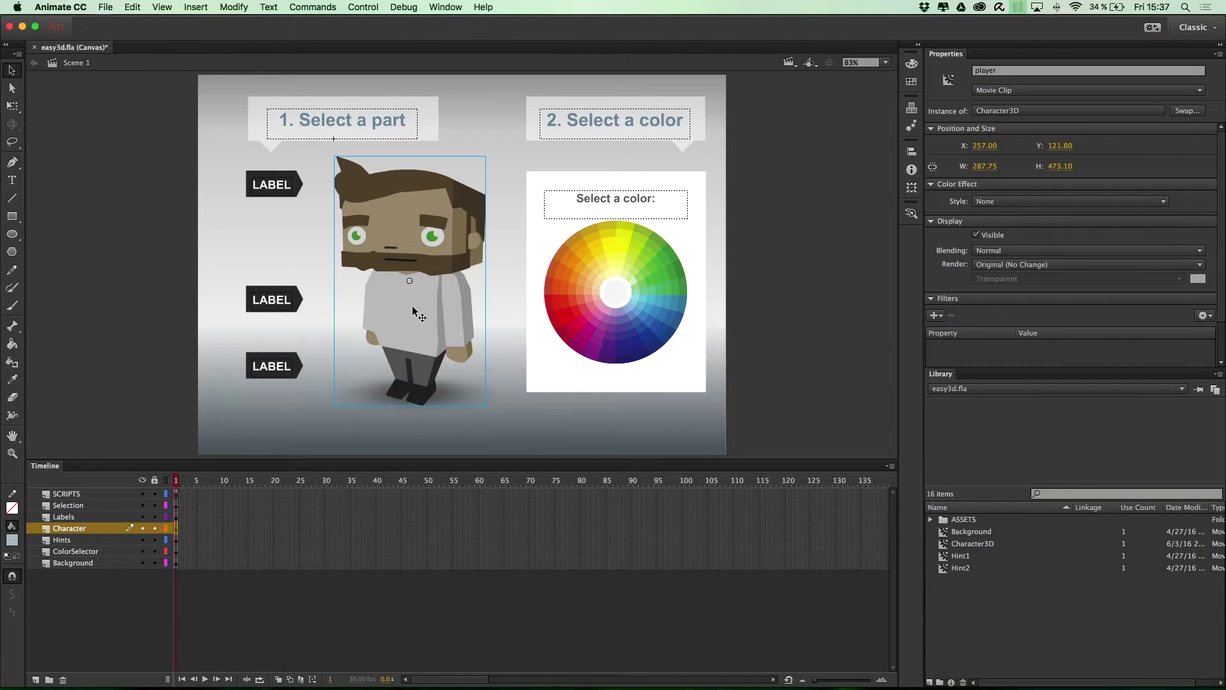
{"action": "double_click", "coordinate": [410, 319]}
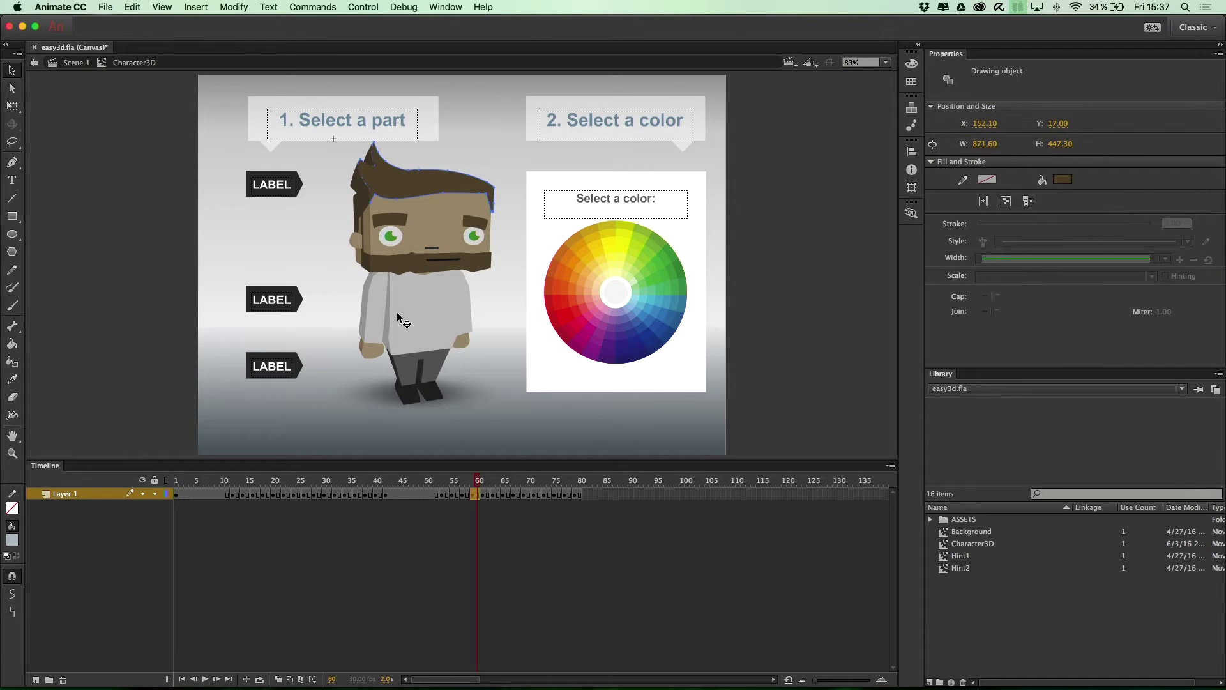
{"action": "left_click", "coordinate": [223, 487]}
{"action": "left_click_drag", "start_coordinate": [223, 487], "coordinate": [293, 491]}
{"action": "left_click", "coordinate": [415, 189]}
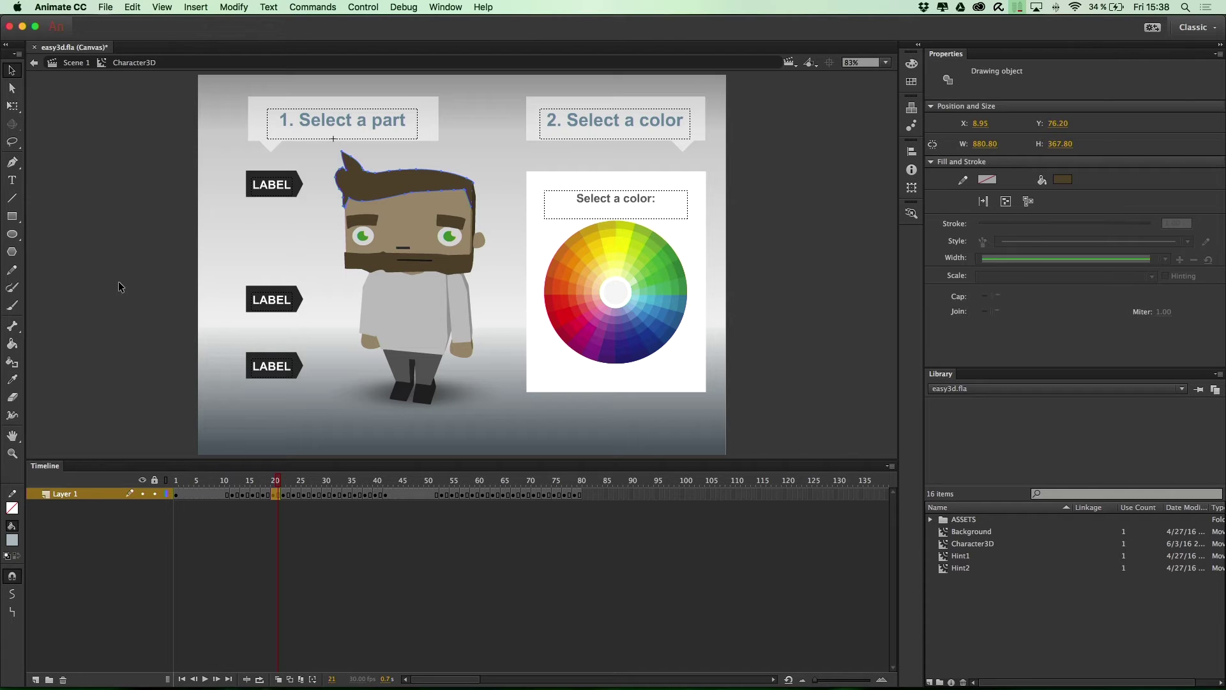
{"action": "left_click", "coordinate": [317, 316]}
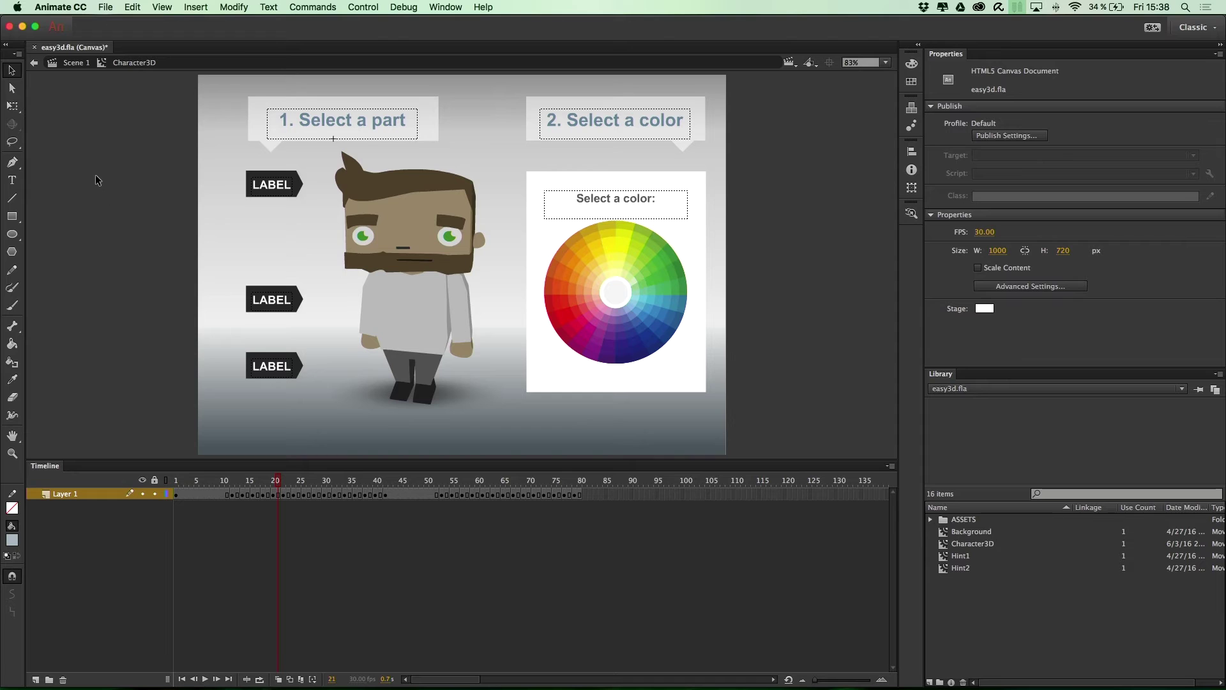
{"action": "left_click", "coordinate": [70, 64]}
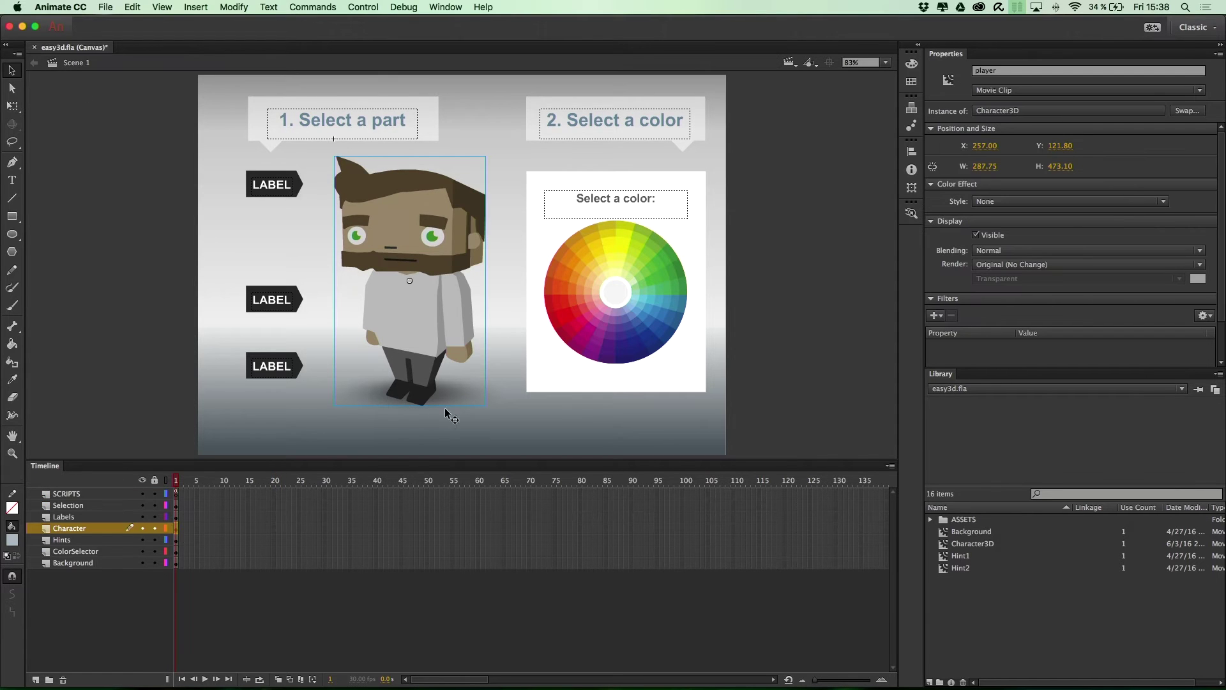
{"action": "left_click", "coordinate": [790, 366]}
{"action": "left_click", "coordinate": [655, 378]}
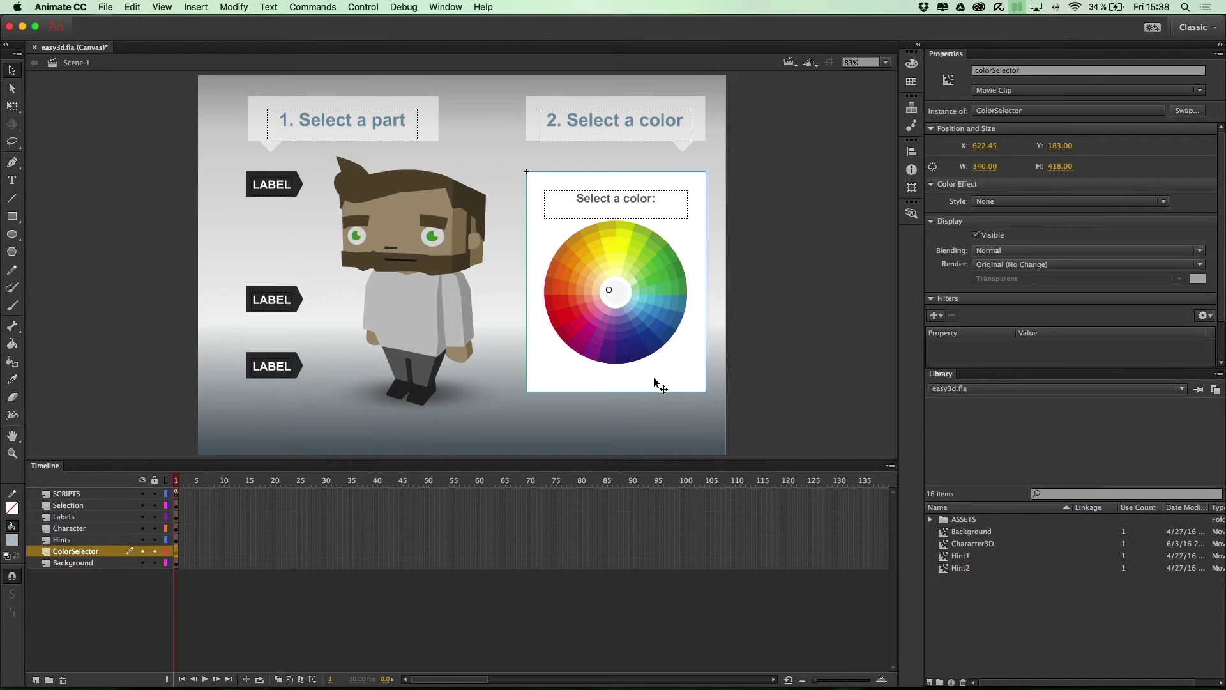
{"action": "double_click", "coordinate": [663, 369]}
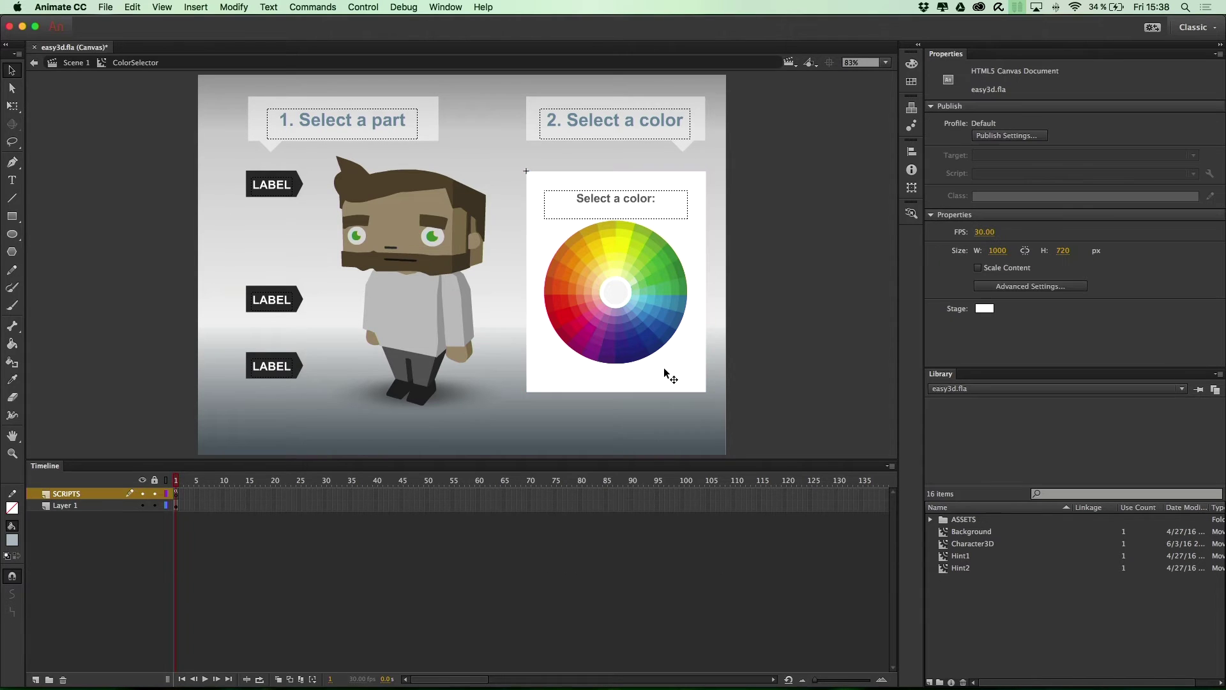
{"action": "left_click", "coordinate": [607, 328]}
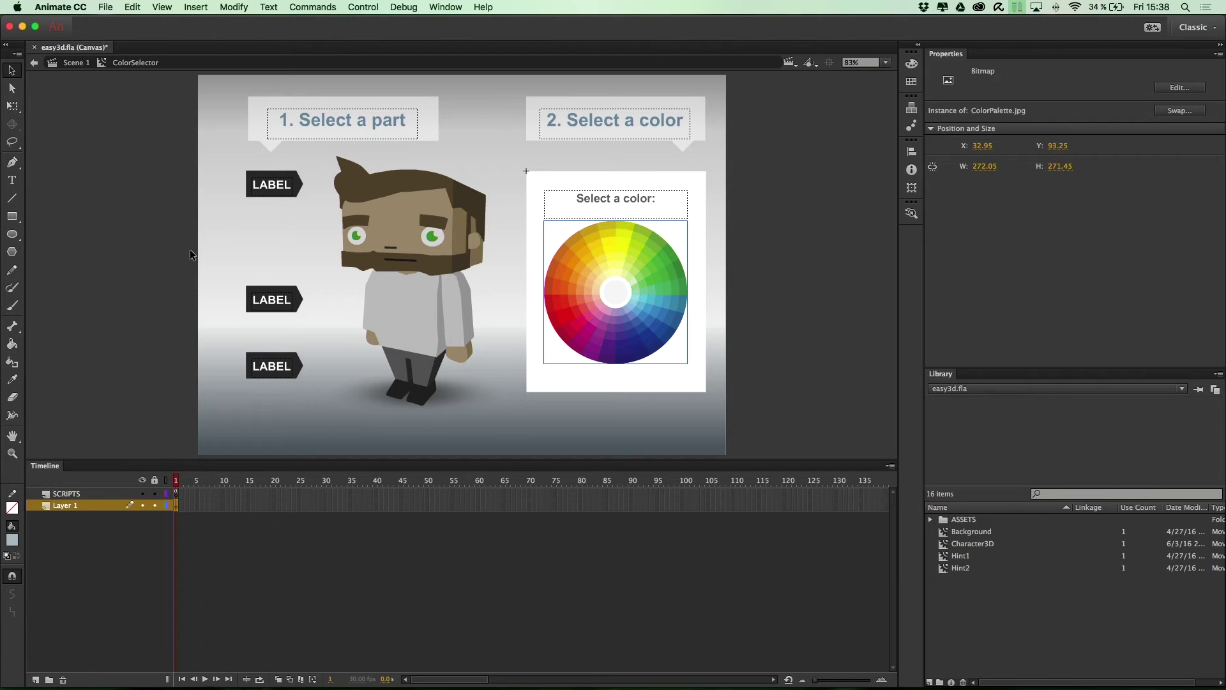
Step: Return to the main scene, clear the selection, and open Actions for SCRIPTS frame 1
{"action": "left_click", "coordinate": [77, 62]}
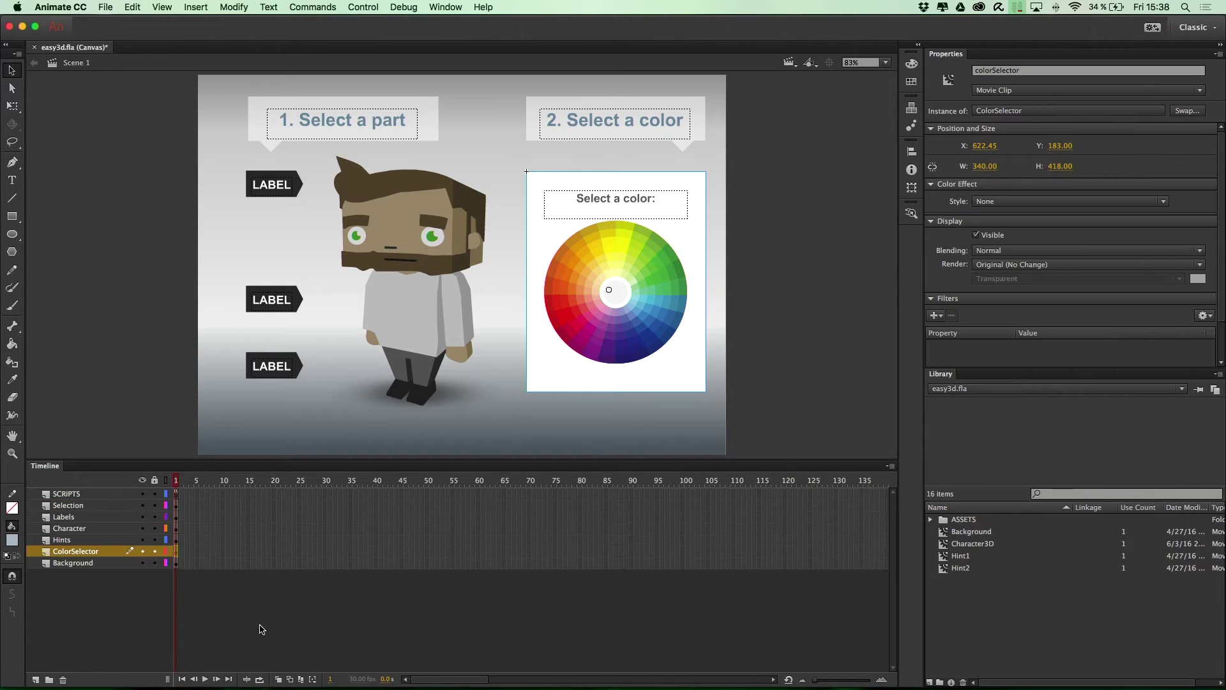
{"action": "left_click", "coordinate": [224, 602]}
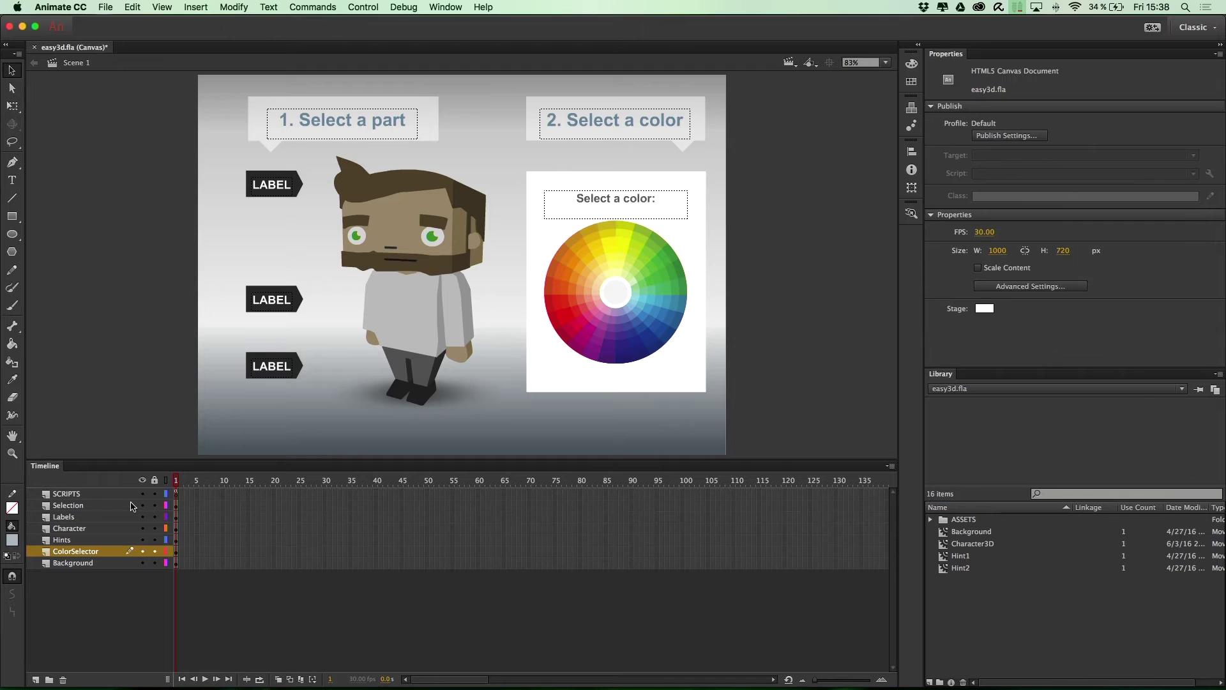
{"action": "left_click", "coordinate": [103, 495]}
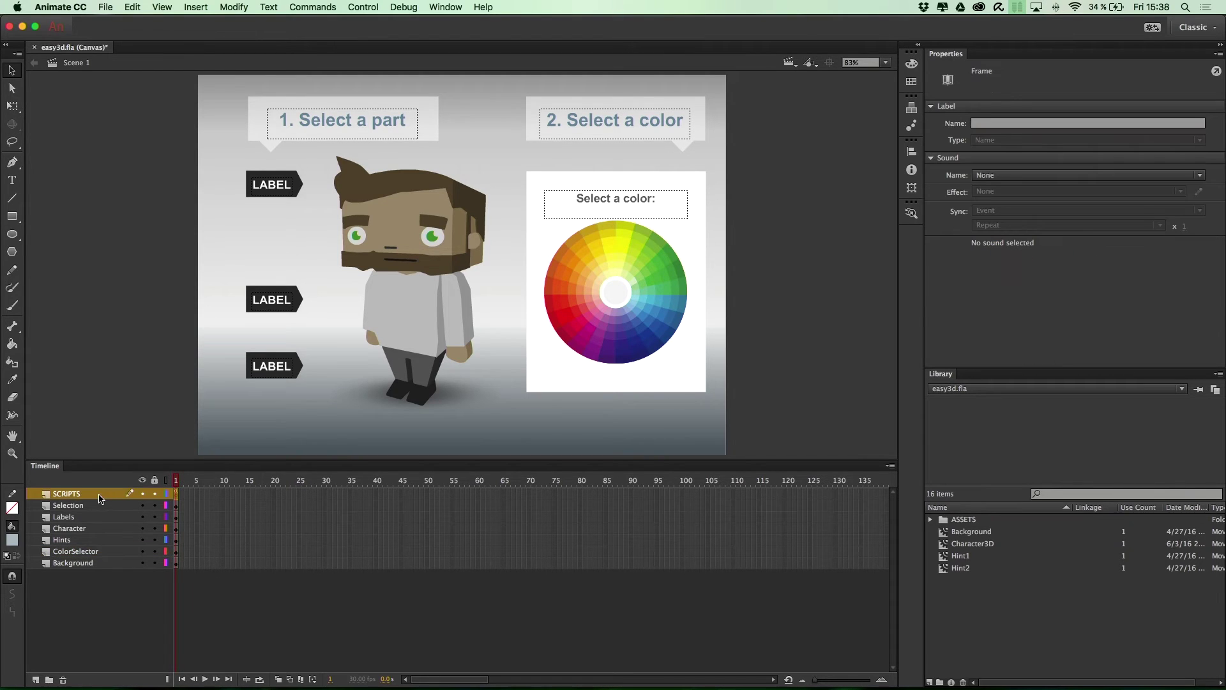
{"action": "right_click", "coordinate": [174, 492]}
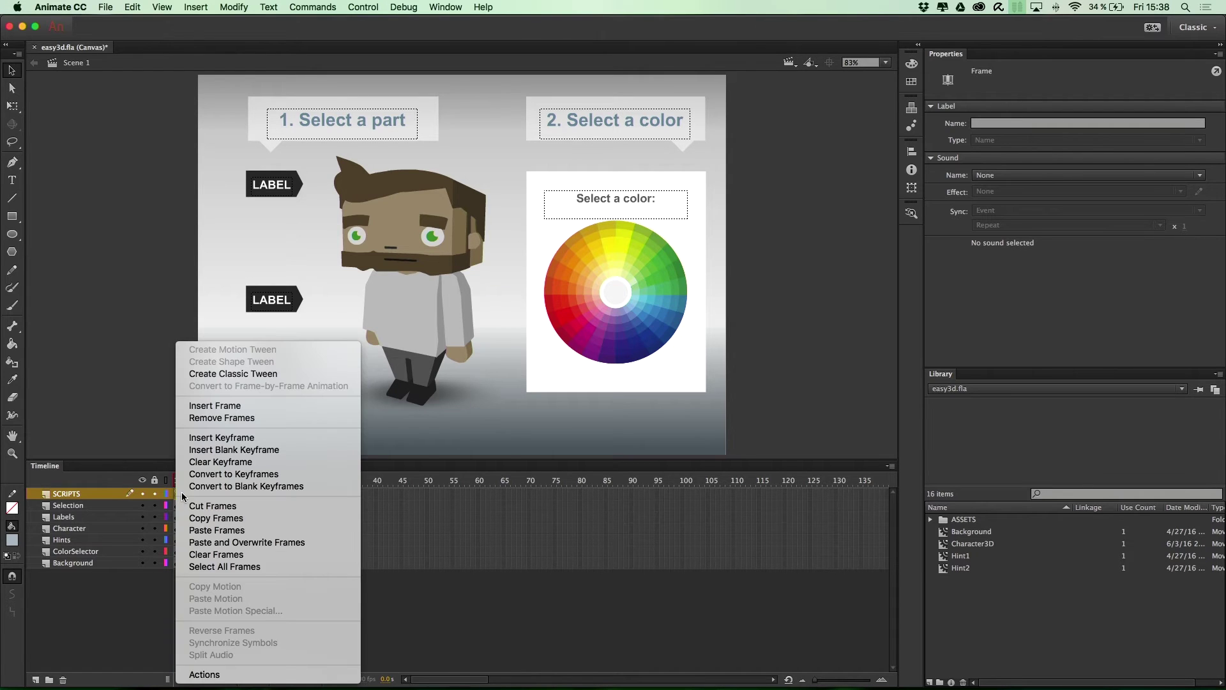
{"action": "left_click", "coordinate": [234, 676]}
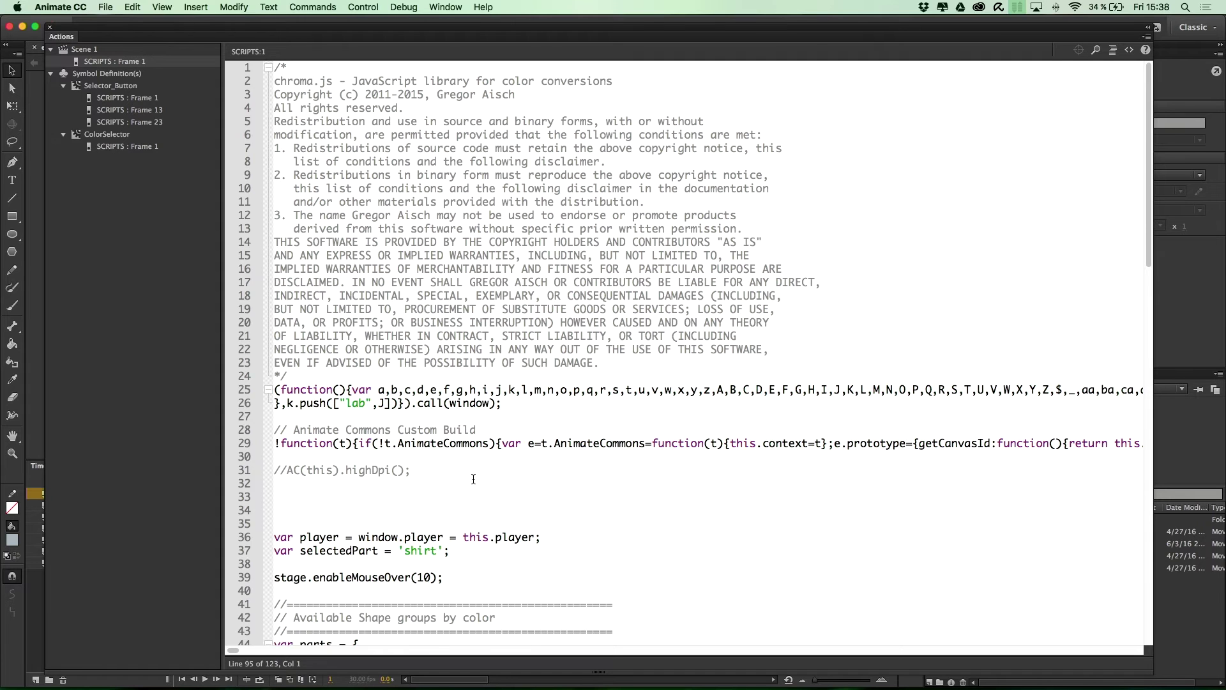
{"action": "scroll", "coordinate": [473, 479], "scroll_direction": "down", "scroll_amount": 2}
{"action": "scroll", "coordinate": [472, 475], "scroll_direction": "up", "scroll_amount": 2}
{"action": "scroll", "coordinate": [450, 487], "scroll_direction": "down", "scroll_amount": 3}
{"action": "scroll", "coordinate": [450, 487], "scroll_direction": "up", "scroll_amount": 3}
{"action": "scroll", "coordinate": [527, 409], "scroll_direction": "down", "scroll_amount": 10}
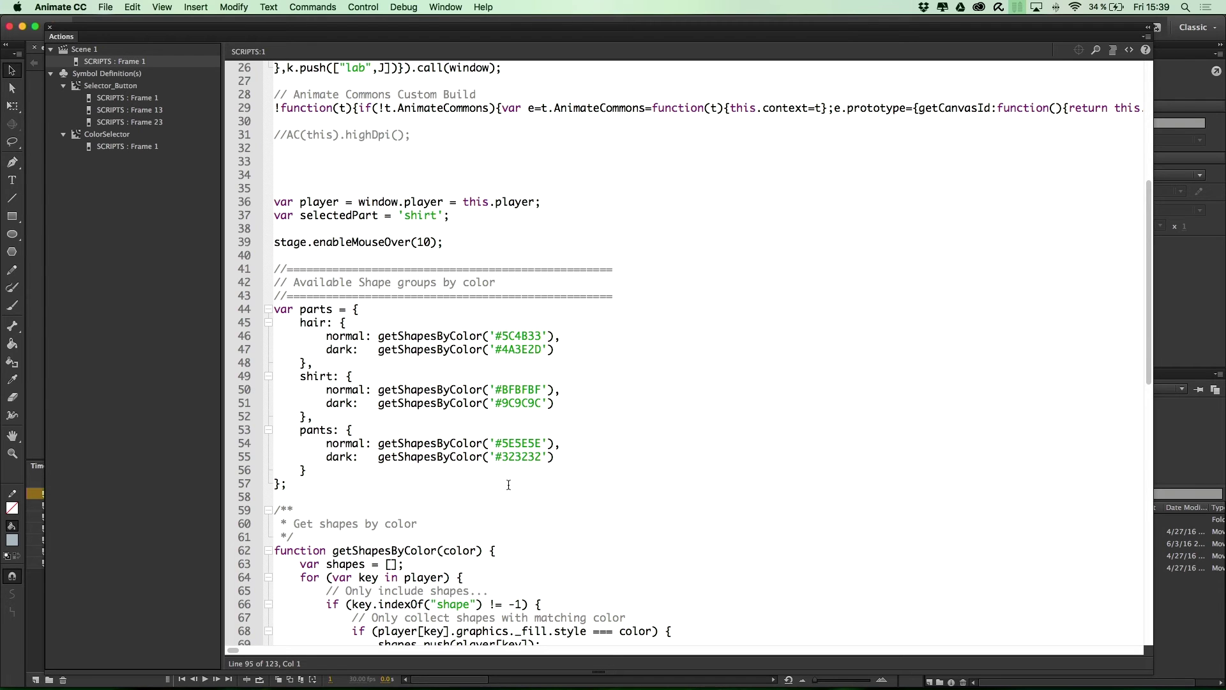
{"action": "scroll", "coordinate": [508, 484], "scroll_direction": "down", "scroll_amount": 10}
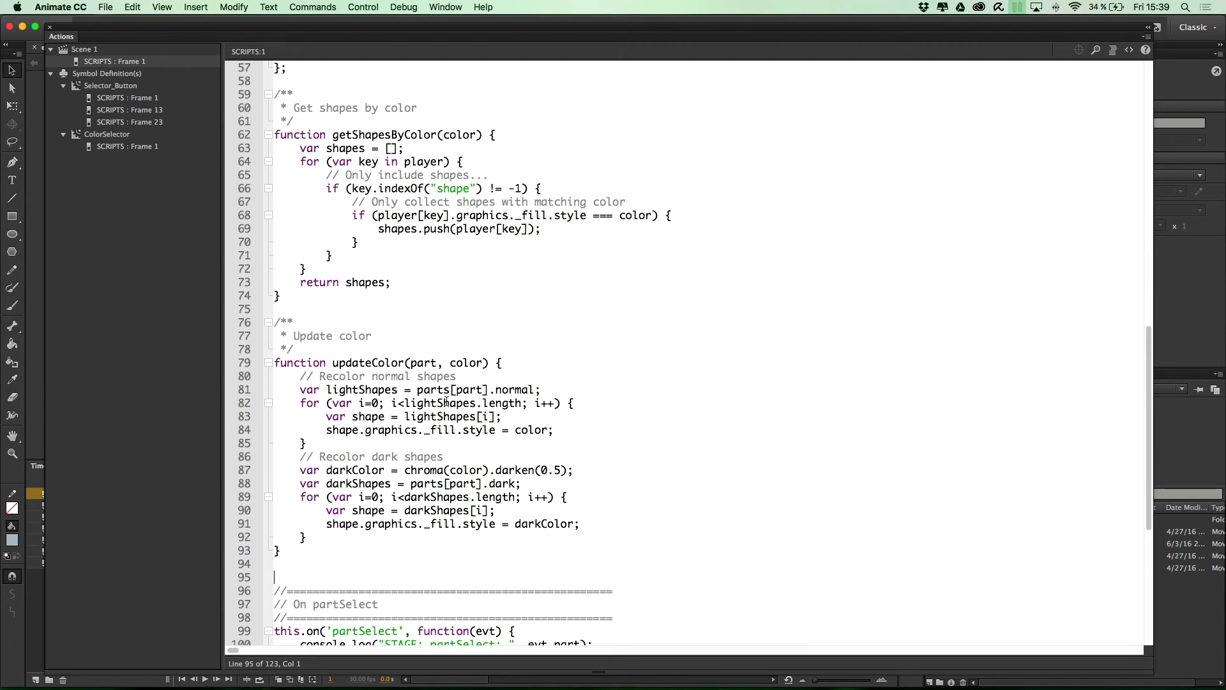
{"action": "scroll", "coordinate": [495, 464], "scroll_direction": "down", "scroll_amount": 2}
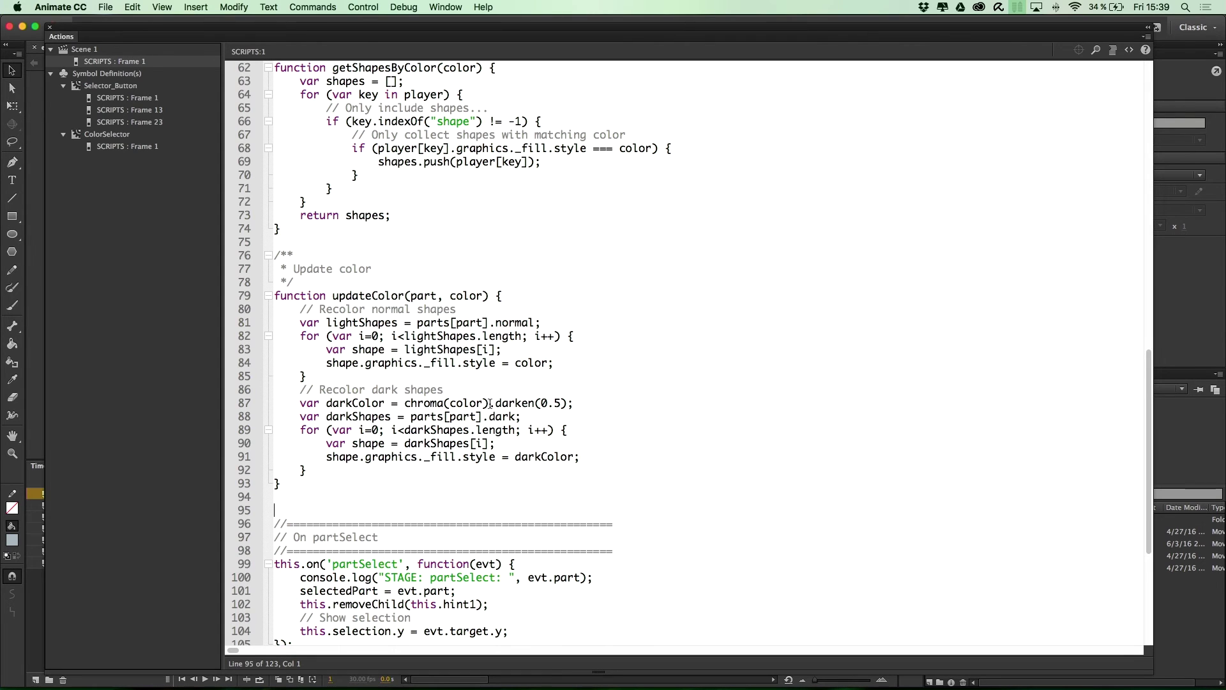
{"action": "left_click_drag", "start_coordinate": [484, 403], "coordinate": [577, 405]}
{"action": "left_click", "coordinate": [577, 405]}
Step: Show the ColorSelector SCRIPTS : Frame 1 code and place the cursor after line 29
{"action": "left_click", "coordinate": [116, 151]}
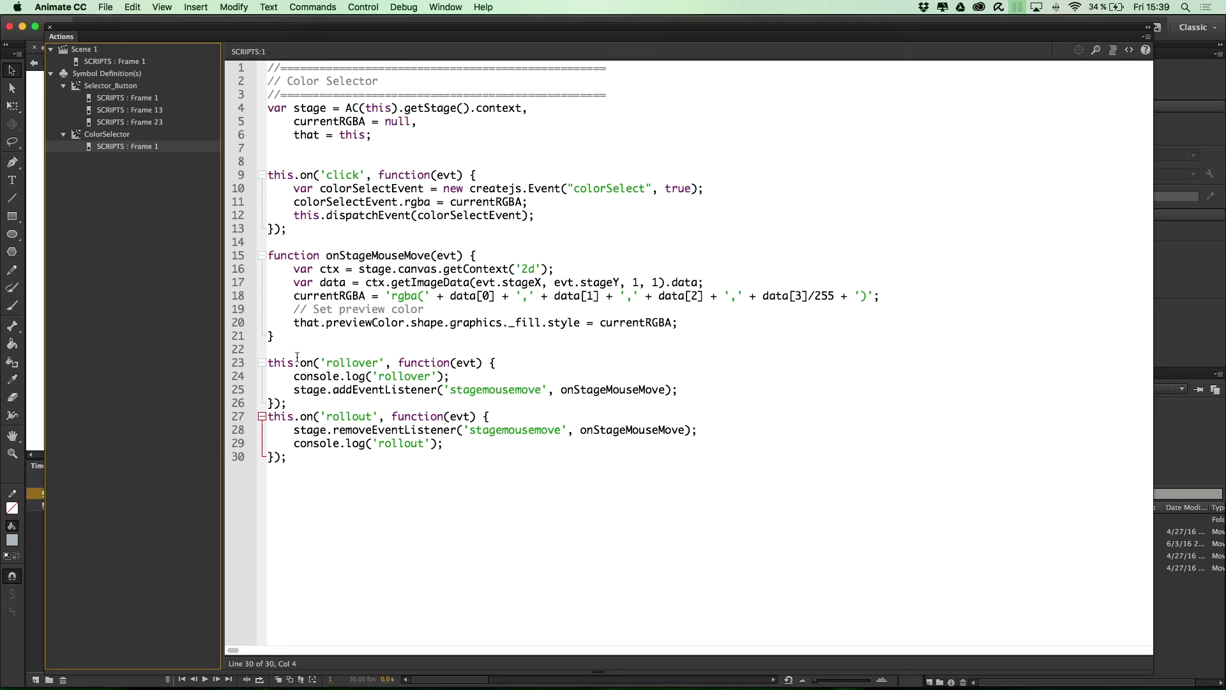
{"action": "left_click", "coordinate": [456, 448]}
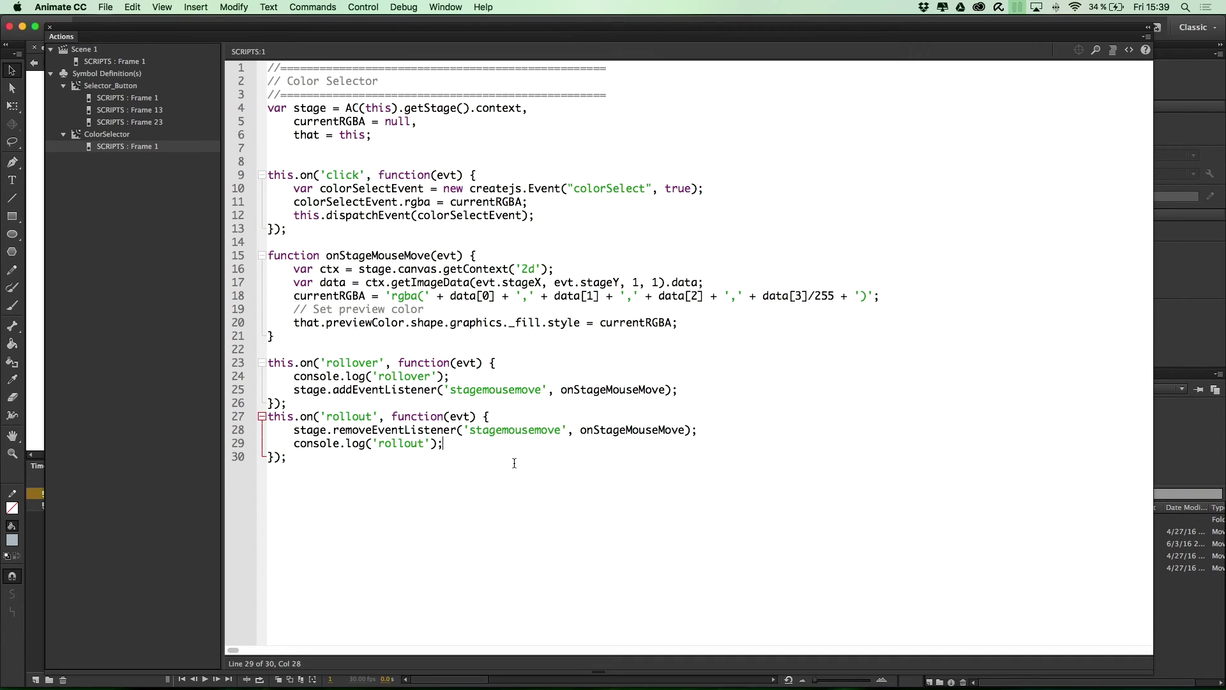